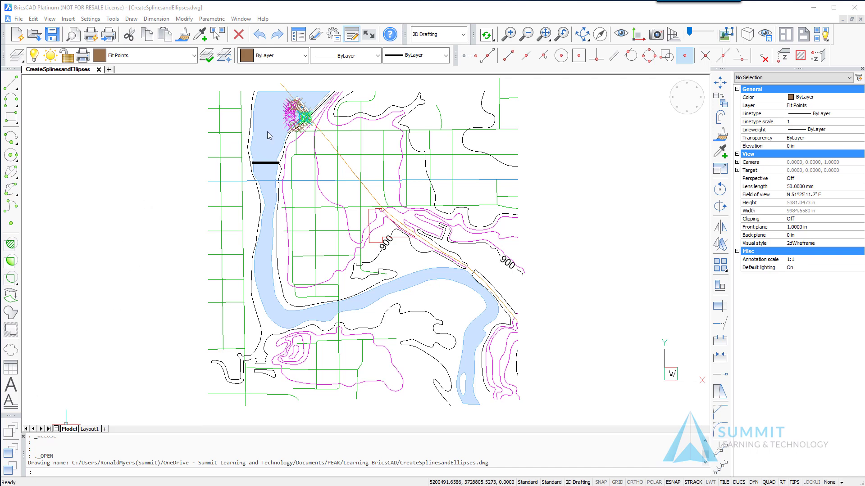
Step: Pan and zoom in on the river shoreline's pink and brown fit-point markers
middle_click_drag(268, 135, 269, 239)
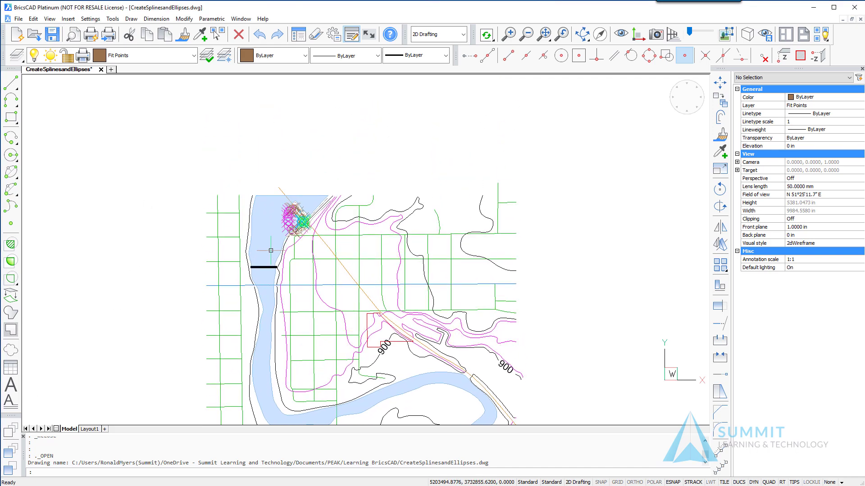
scroll(271, 251, "up", 5)
mouse_move(329, 241)
middle_mouse_down()
mouse_move(299, 212)
mouse_move(314, 299)
middle_mouse_up()
scroll(307, 258, "up", 4)
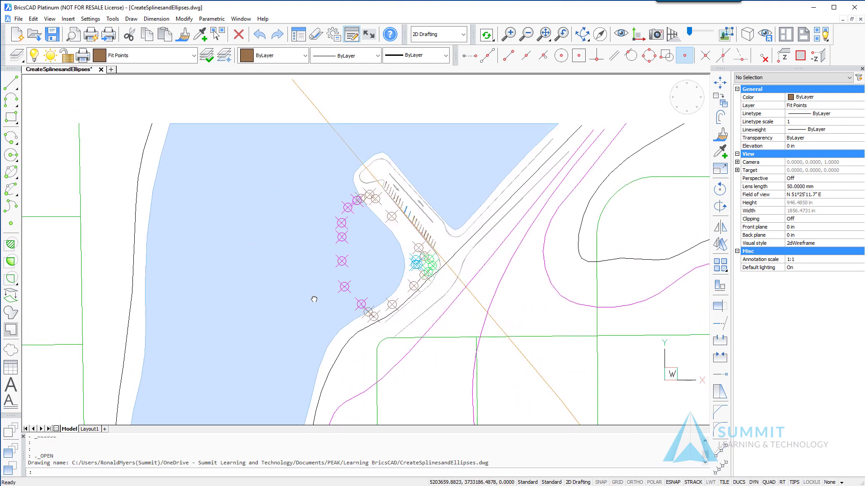
scroll(450, 306, "up", 2)
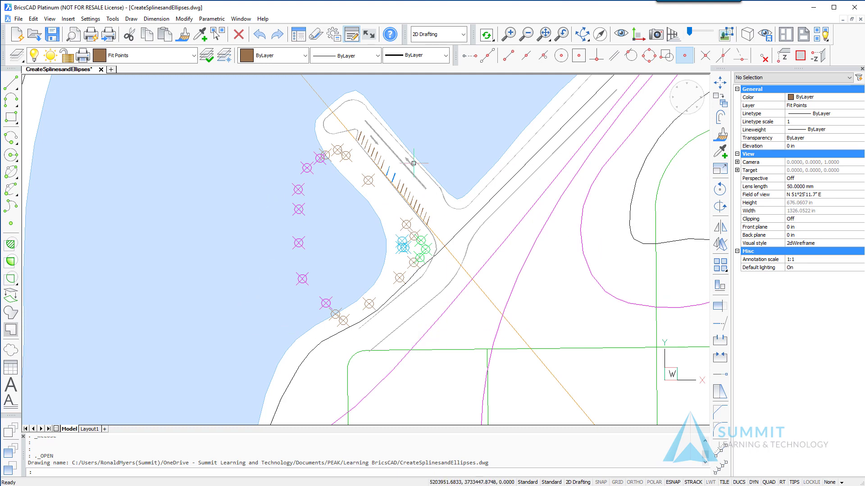
left_click(269, 175, "ctrl")
mouse_move(341, 154)
Step: Start a spline from the Quad on the lowest brown beach node and continue up the beach
right_click(117, 163)
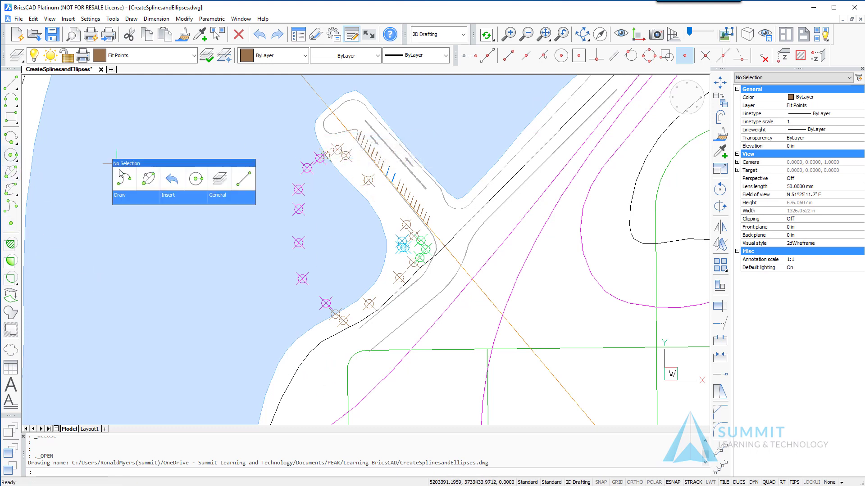
left_click(120, 193)
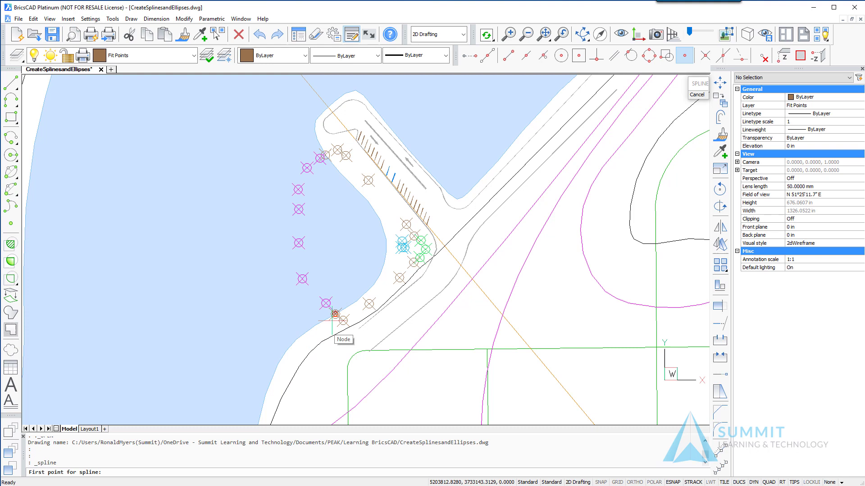
left_click(335, 314)
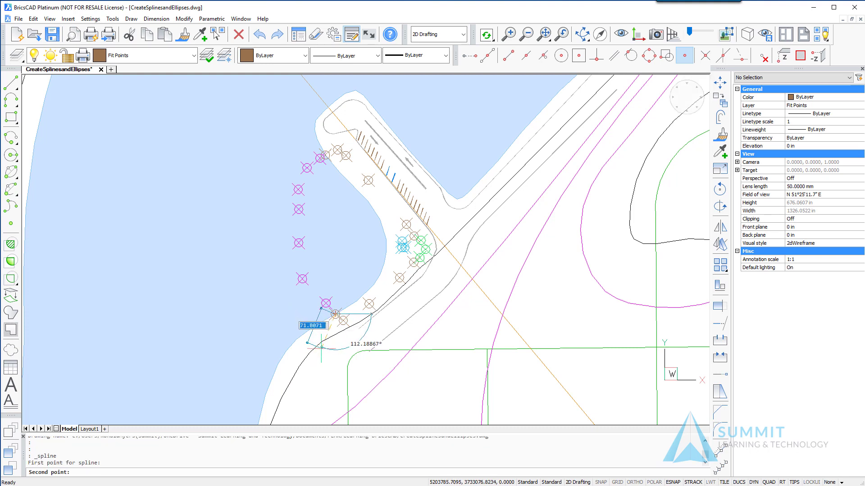
left_click(343, 321)
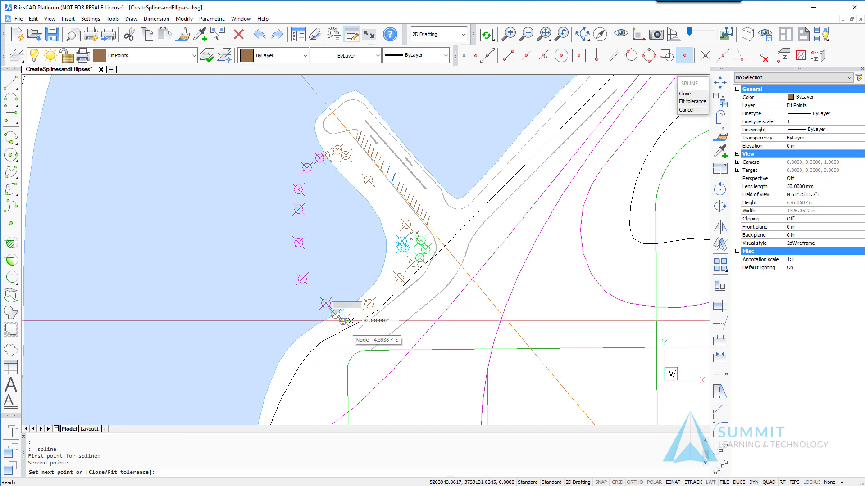
left_click(369, 304)
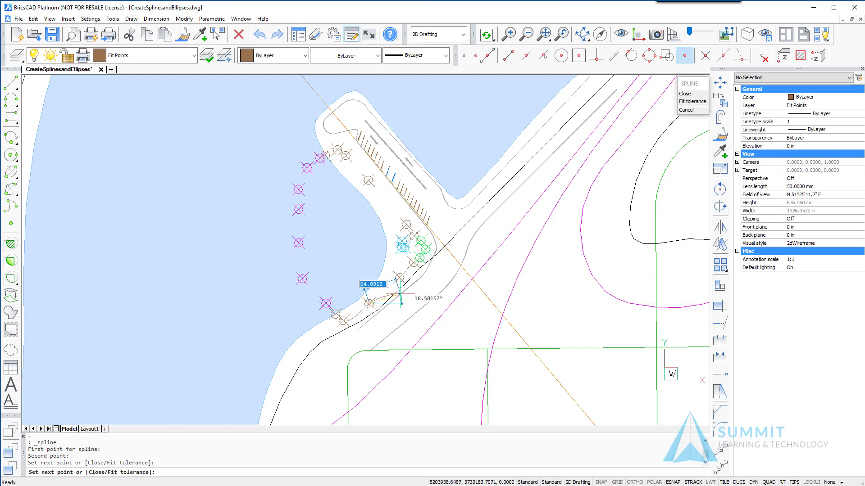
left_click(400, 278)
Step: Continue the spline through the upper brown nodes to the beach tip, then choose Fit tolerance
left_click(413, 262)
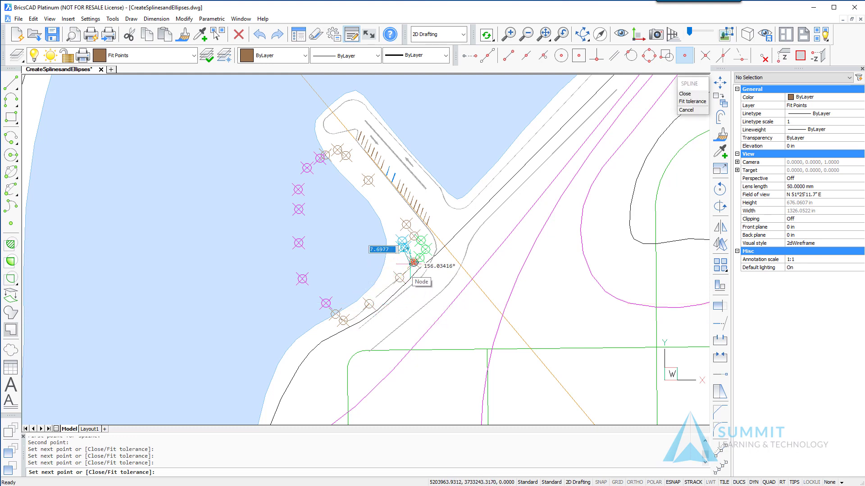
left_click(413, 236)
left_click(406, 224)
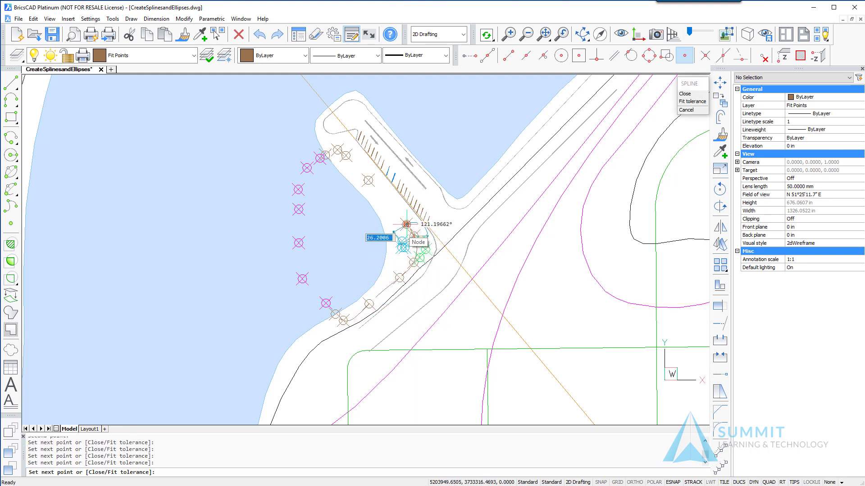
left_click(368, 180)
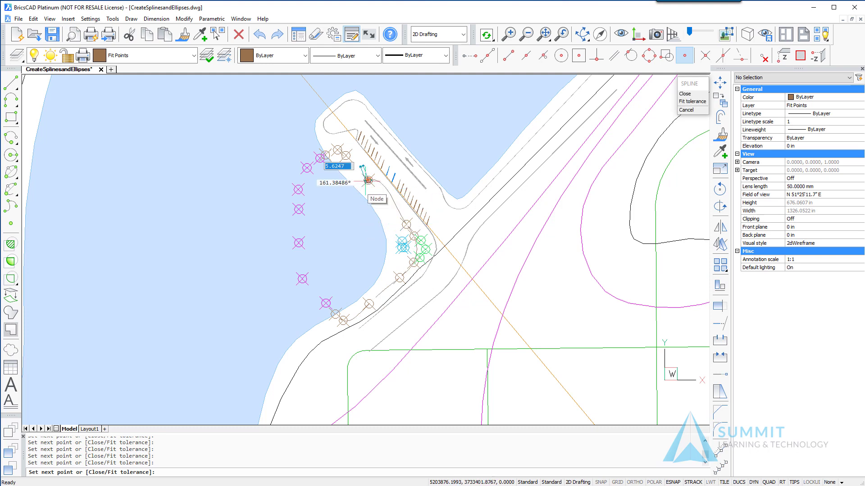
left_click(337, 150)
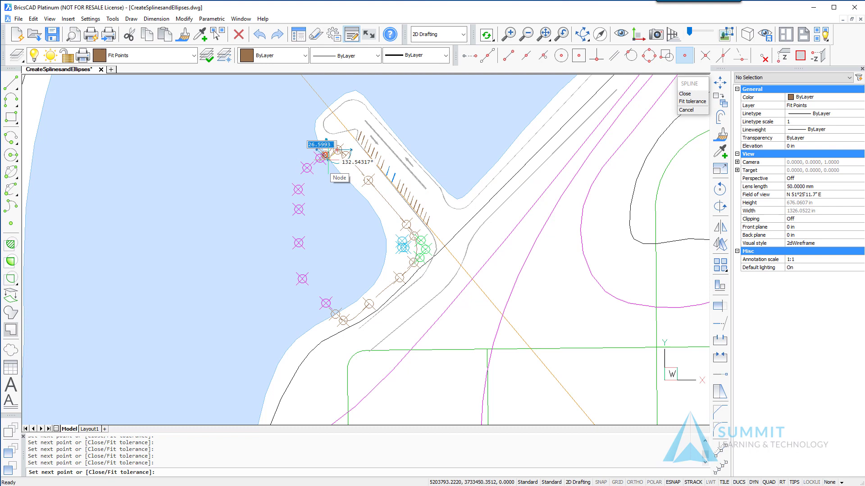
left_click(325, 155)
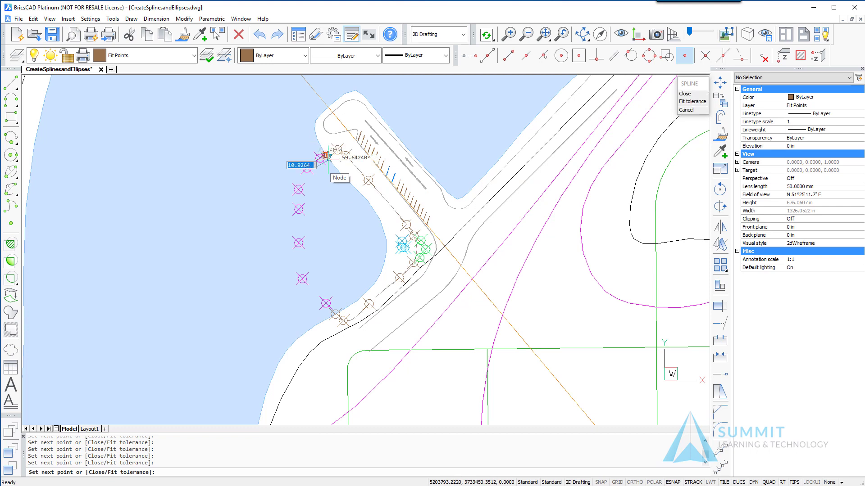
left_click(693, 102)
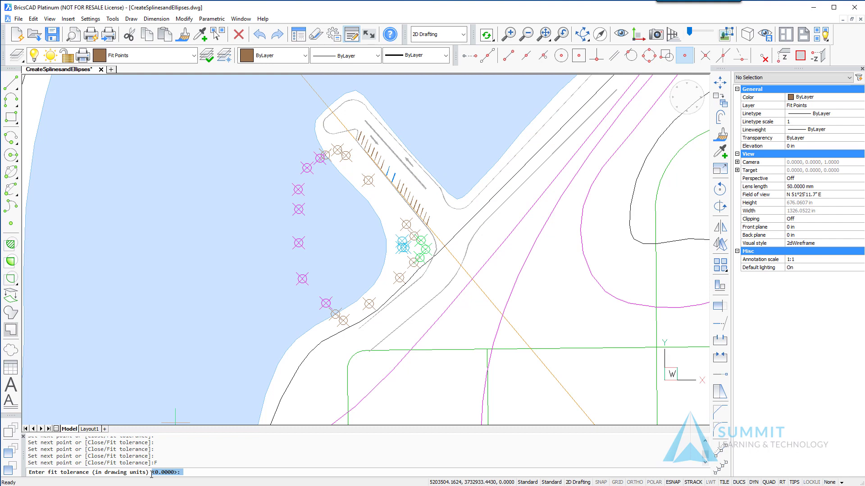
Step: Keep a 0.0000 fit tolerance, end the points and set the beach spline's start and end tangents
right_click(201, 475)
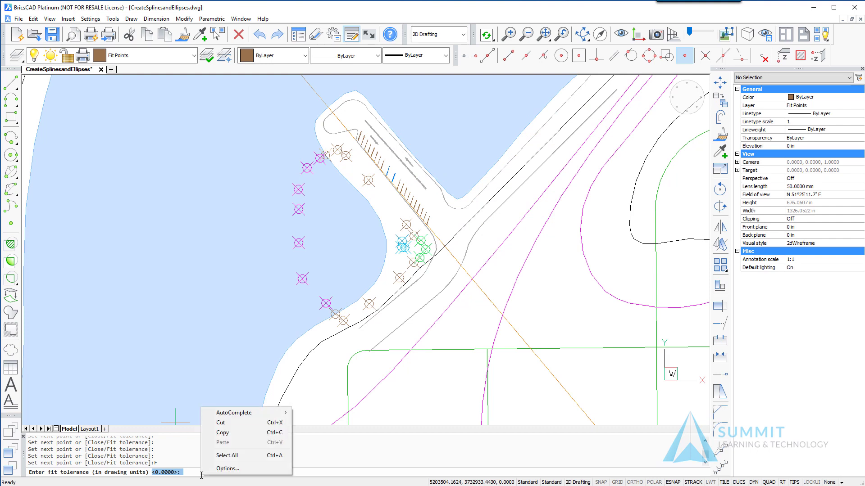
key("Escape")
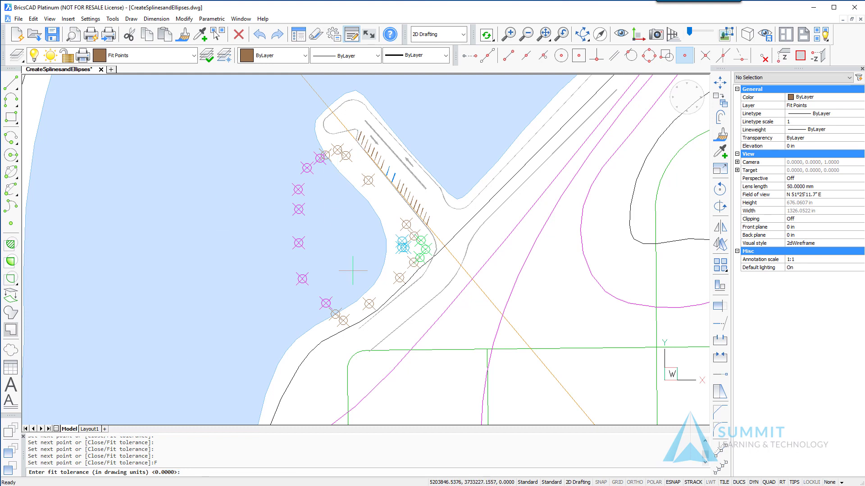
key("Return")
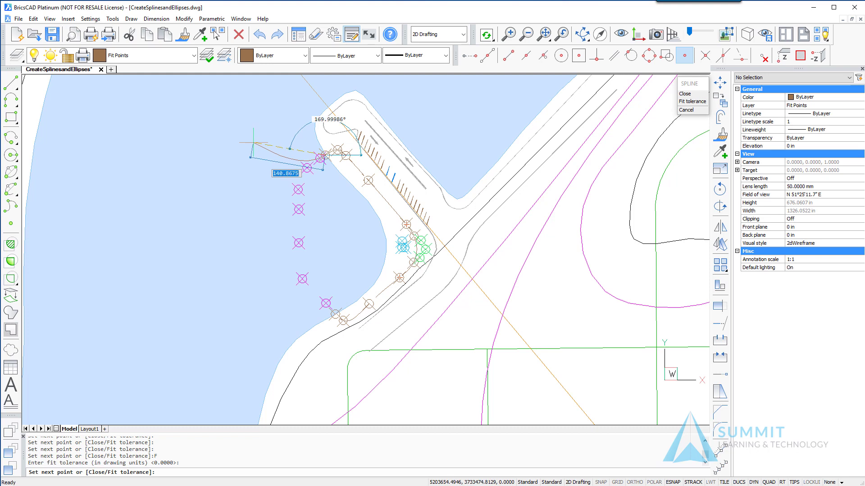
key("Return")
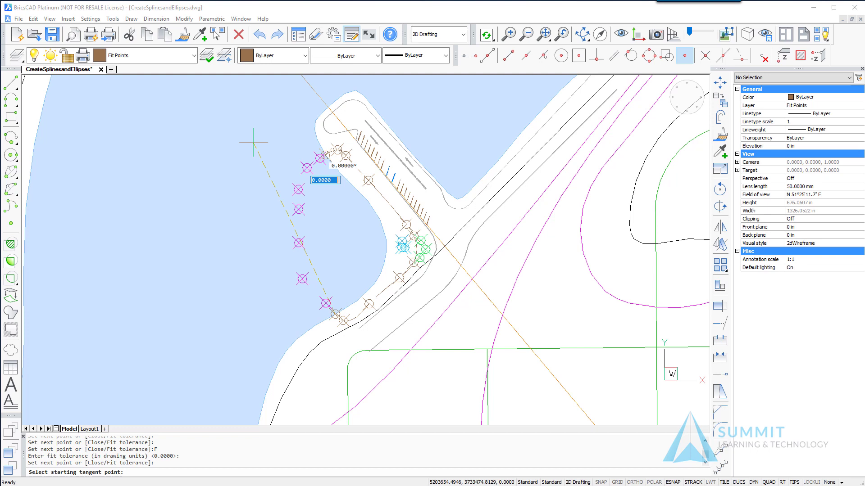
left_click(254, 143)
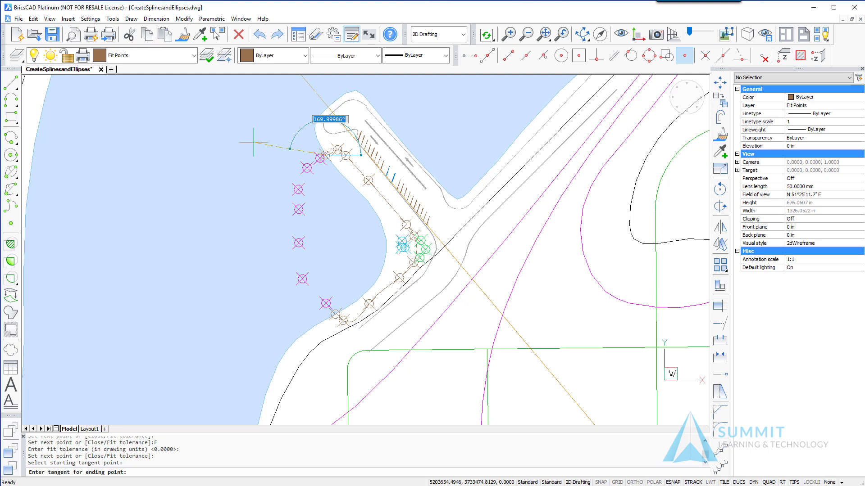
left_click(254, 142)
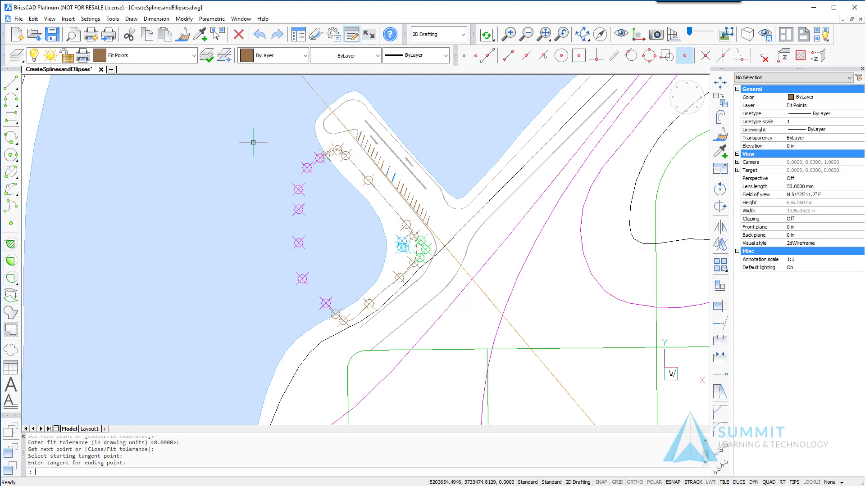
Step: Switch the current layer from Fit Points to Swim Area
left_click(194, 57)
scroll(150, 205, "down", 2)
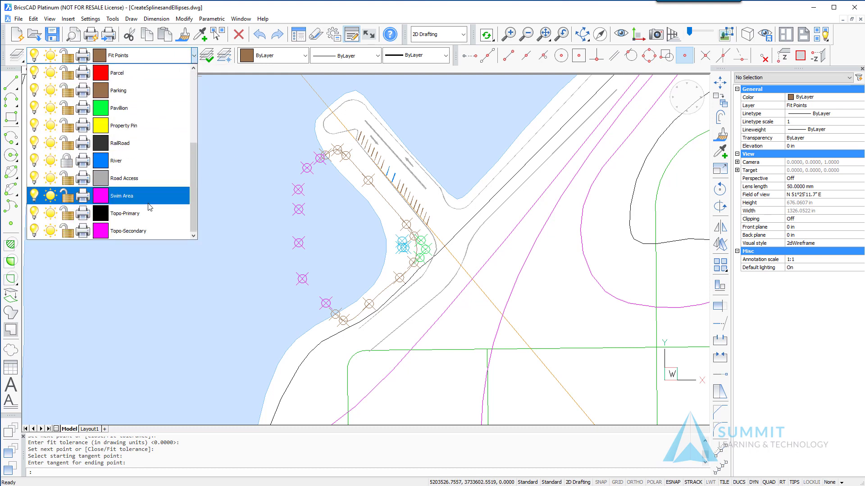
left_click(146, 201)
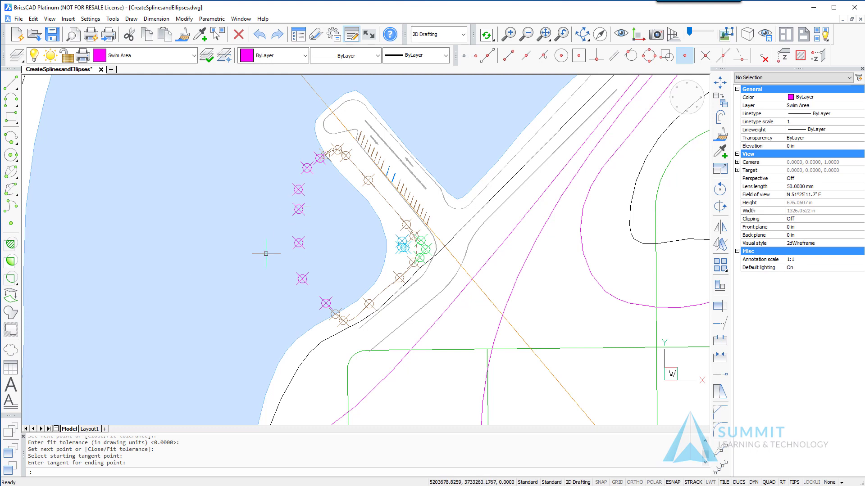
Step: Start a spline on the top pink swim-area nodes and set its fit tolerance to 45
left_click(11, 205)
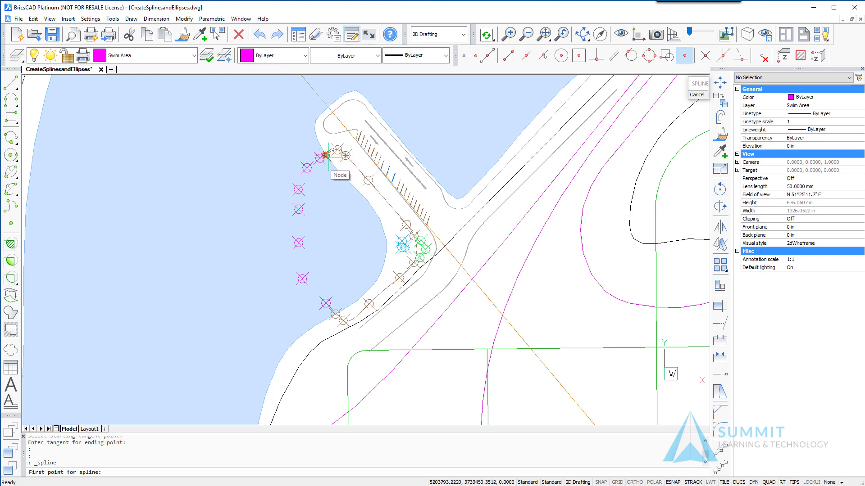
left_click(325, 155)
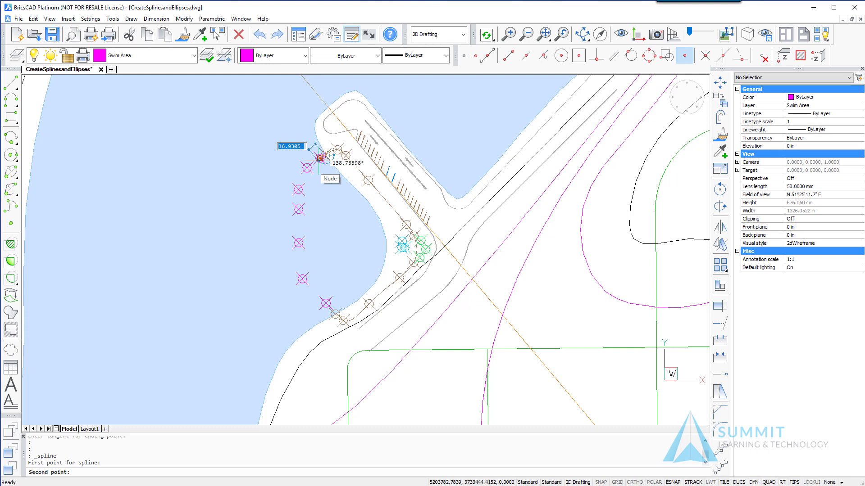
left_click(320, 157)
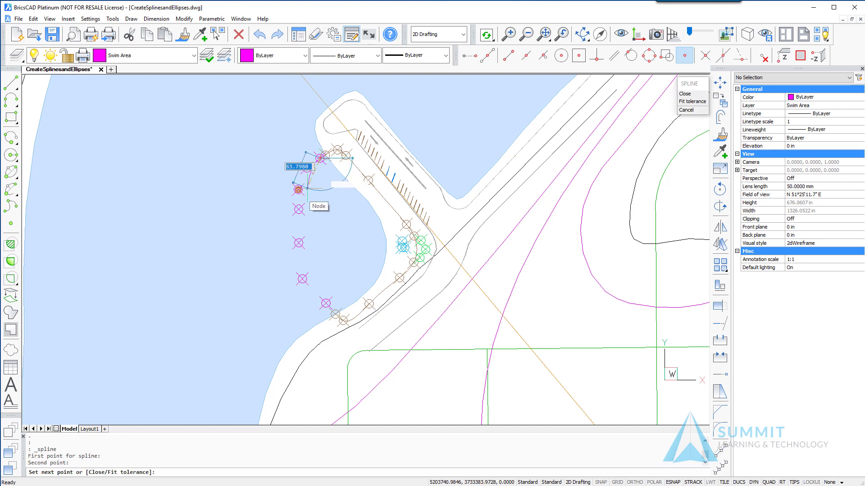
left_click(298, 190)
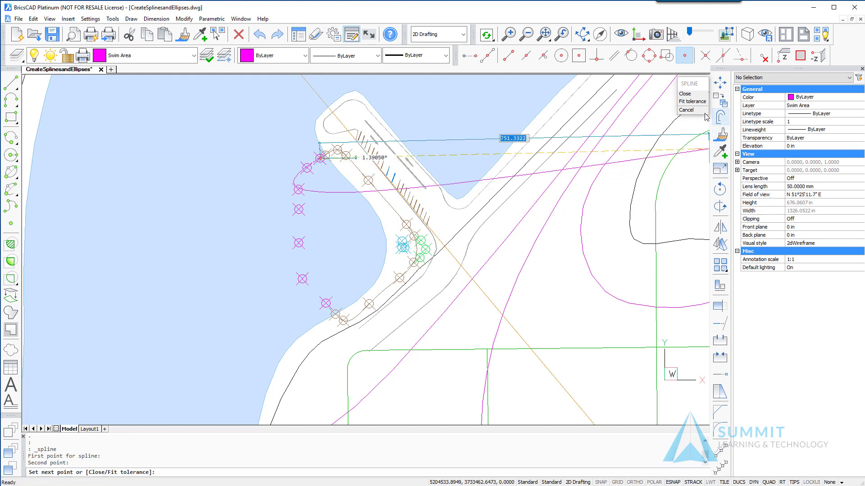
left_click(692, 101)
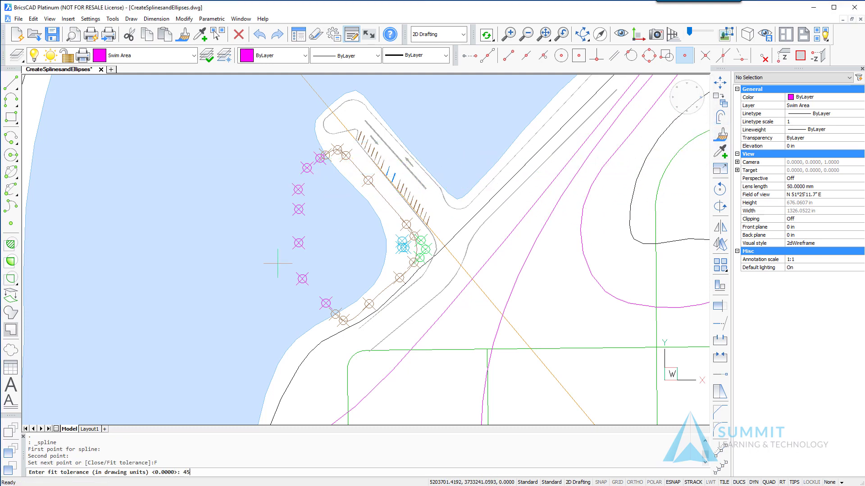
key("Return")
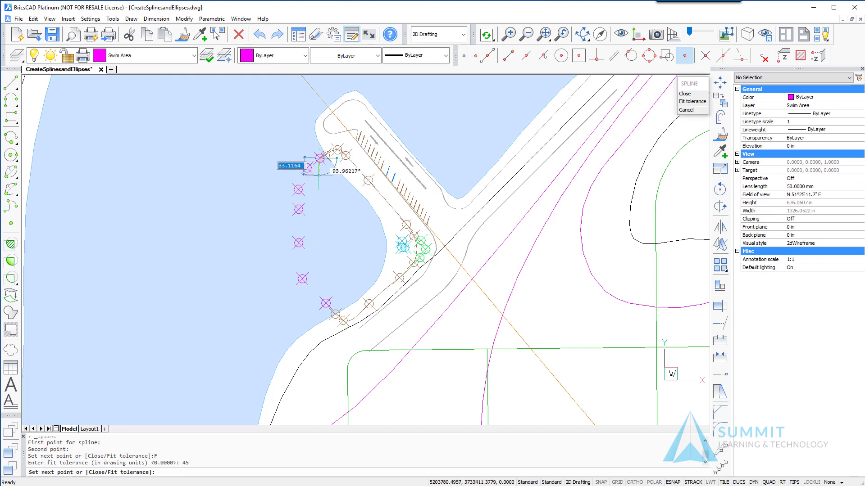
Step: Add fit points down the magenta markers along the shore to the final beach node
left_click(307, 167)
left_click(299, 190)
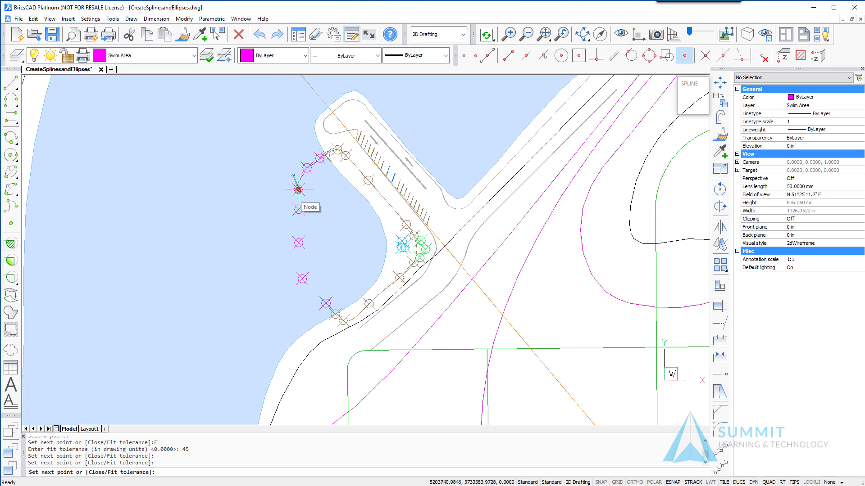
scroll(292, 205, "up", 3)
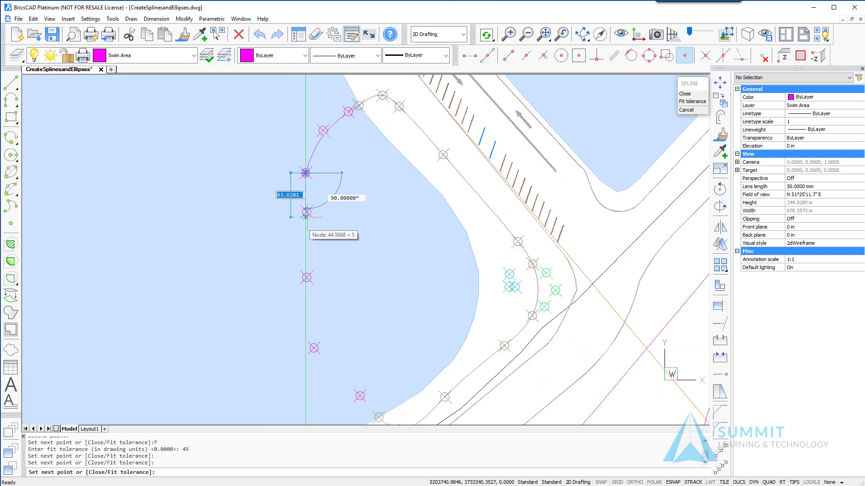
left_click(306, 211)
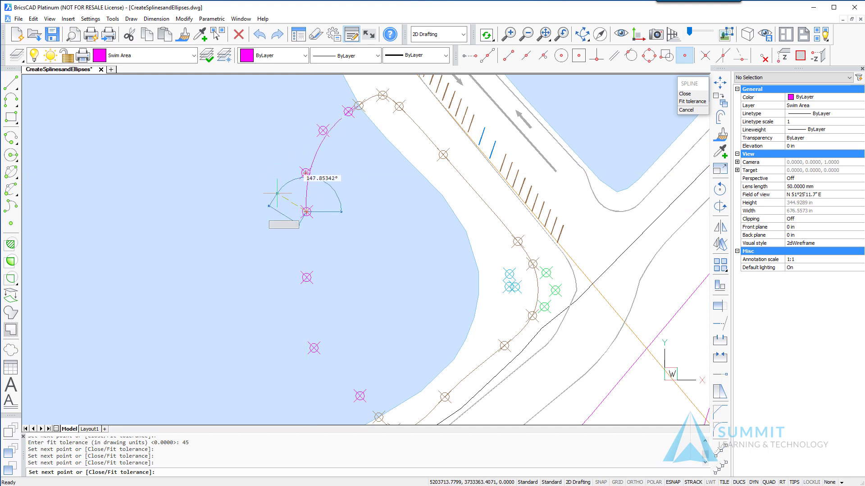
left_click(307, 277)
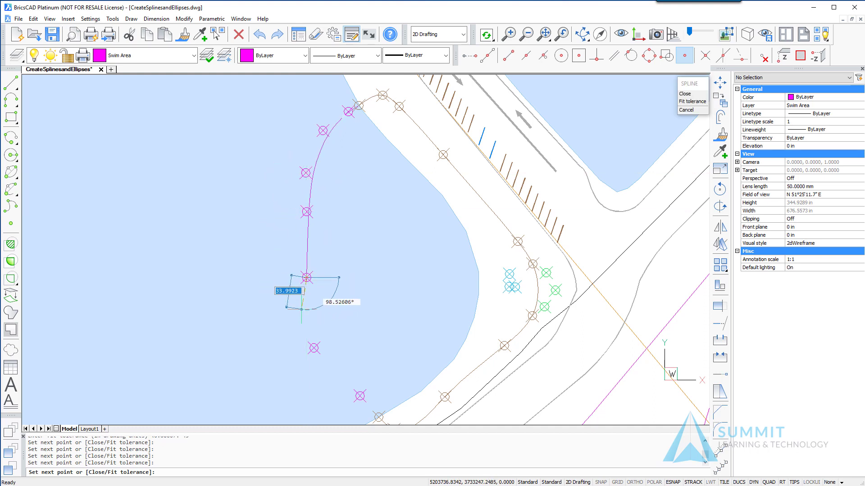
left_click(314, 348)
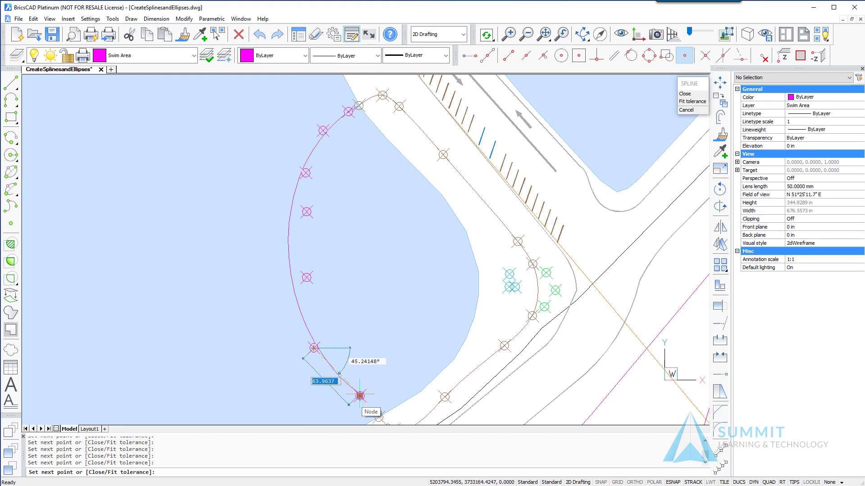
left_click(360, 396)
middle_click_drag(385, 393, 370, 351)
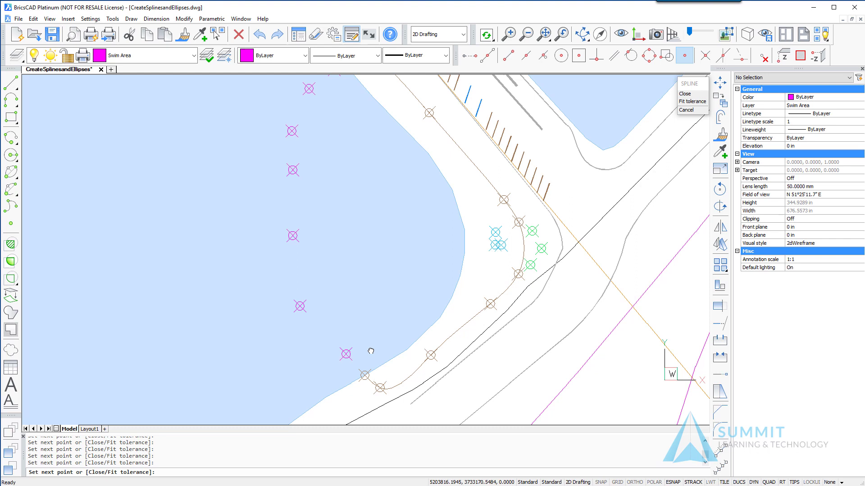
left_click(365, 375)
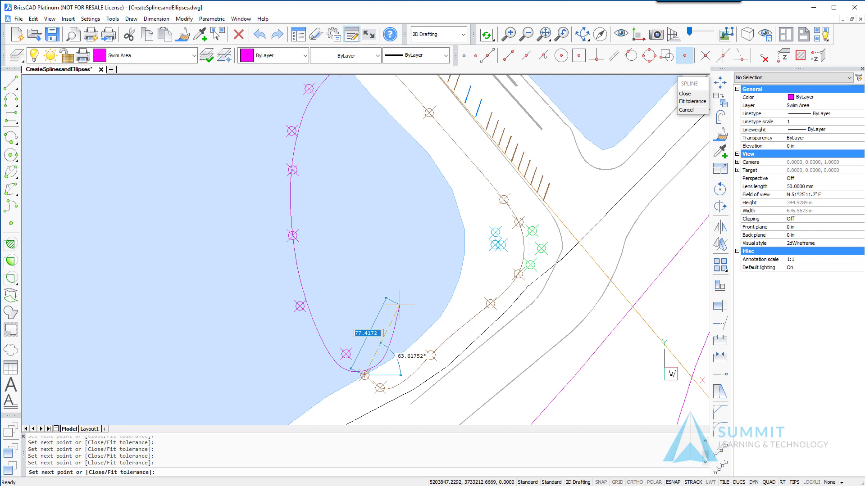
Step: End the swim-area spline's points and set its start and end tangents
key("Return")
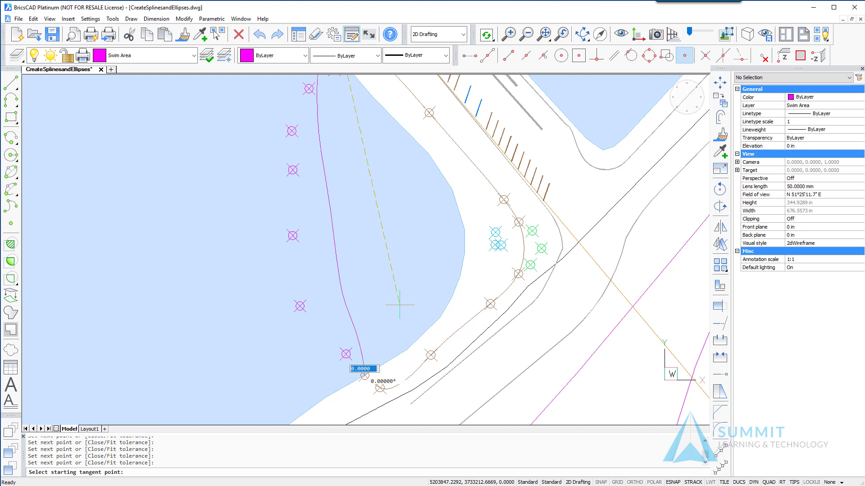
left_click(399, 305)
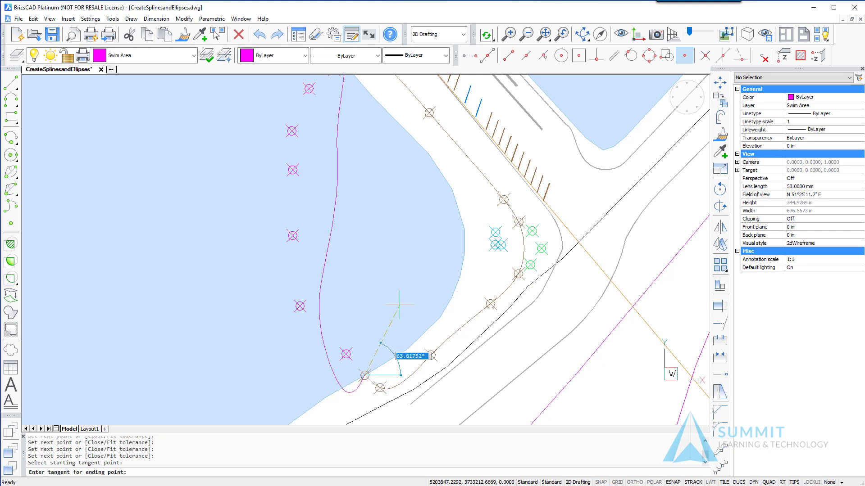
left_click(399, 305)
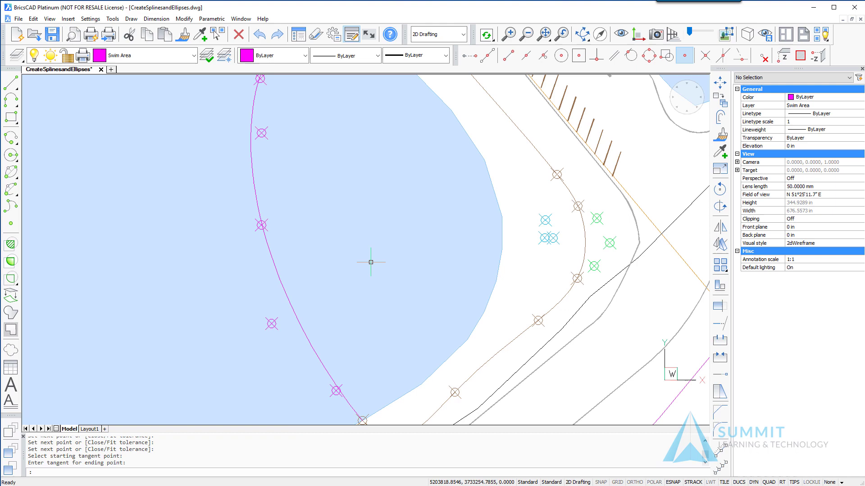
Step: Zoom and pan the view toward the green and cyan markers beside the beach
scroll(370, 262, "down", 3)
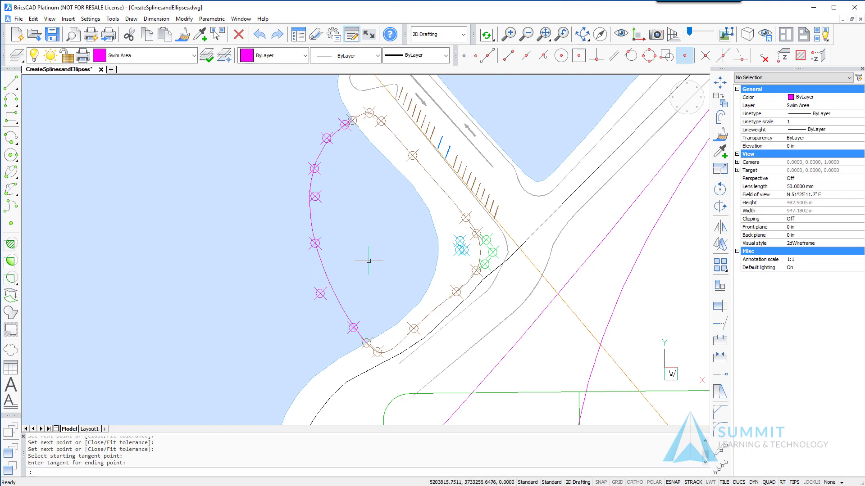
scroll(426, 250, "up", 2)
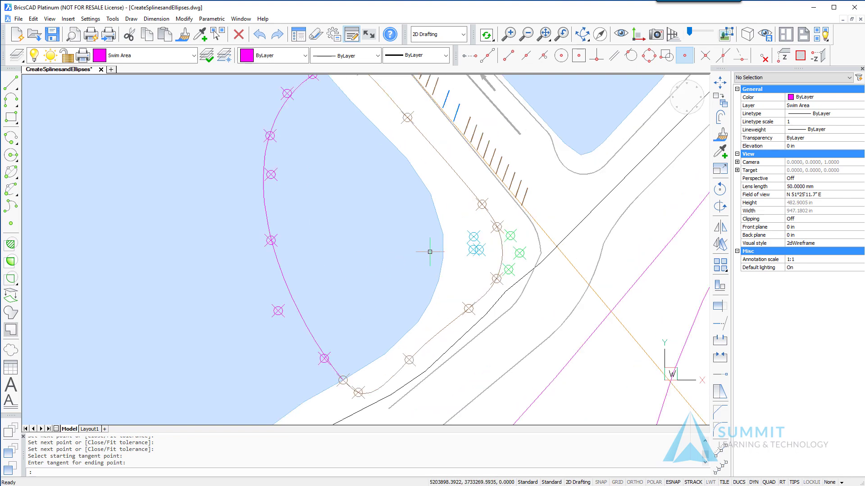
middle_click_drag(429, 259, 368, 255)
scroll(374, 256, "up", 2)
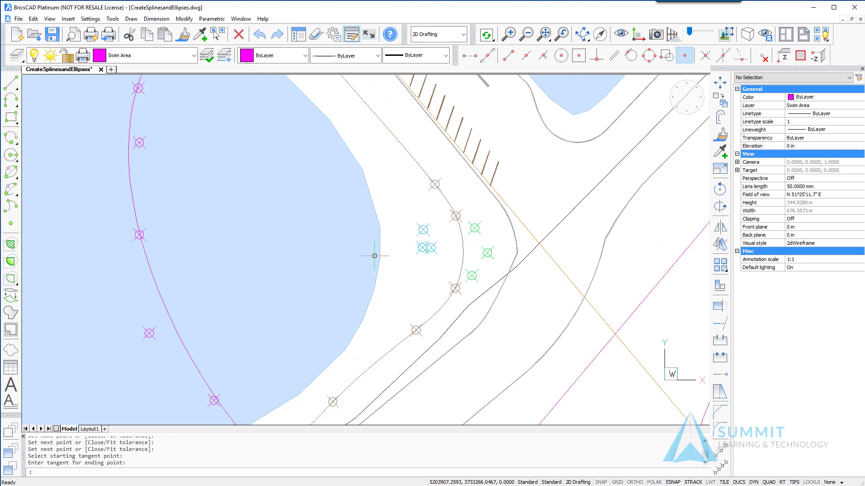
scroll(378, 256, "up", 2)
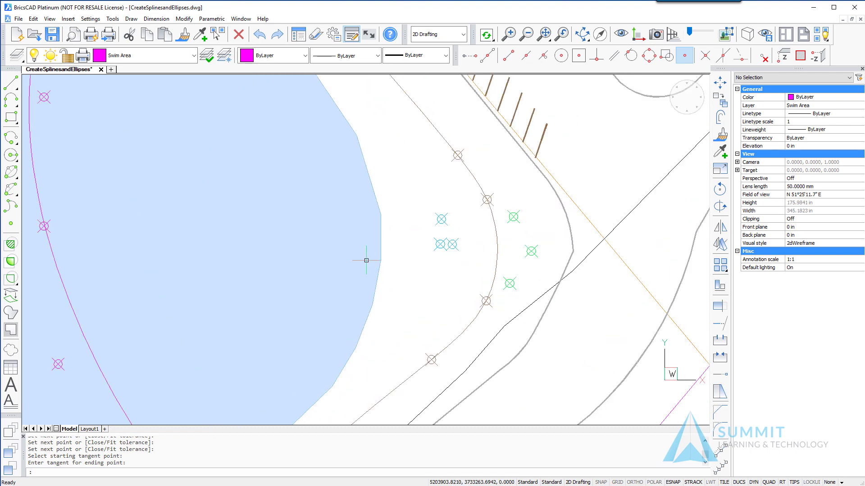
Step: Make Pavillion current and draw an axis-axis ellipse through the lower, upper and right green markers
left_click(195, 57)
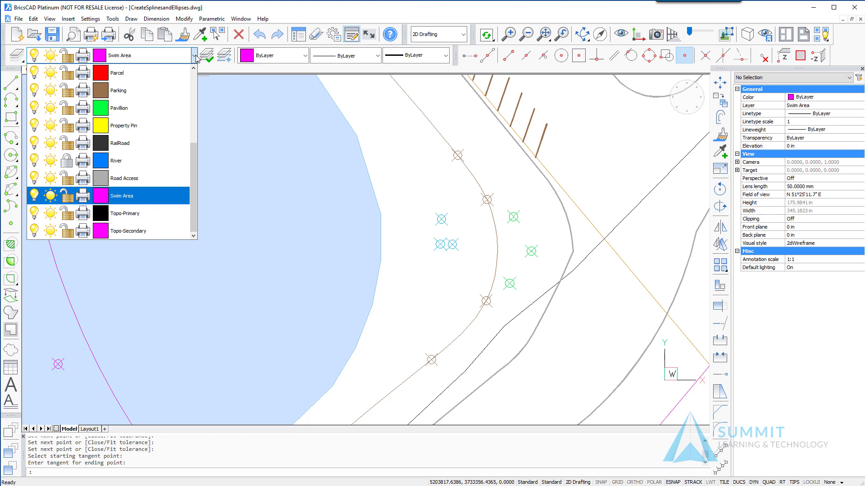
left_click(172, 108)
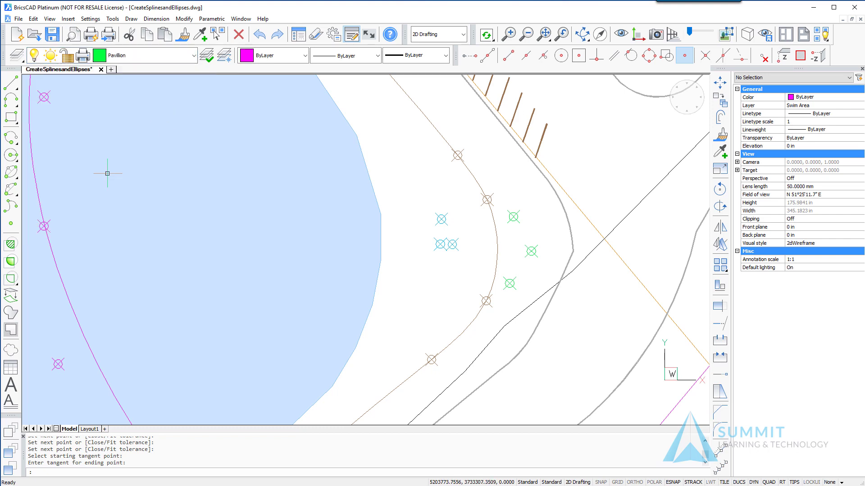
left_click(14, 180)
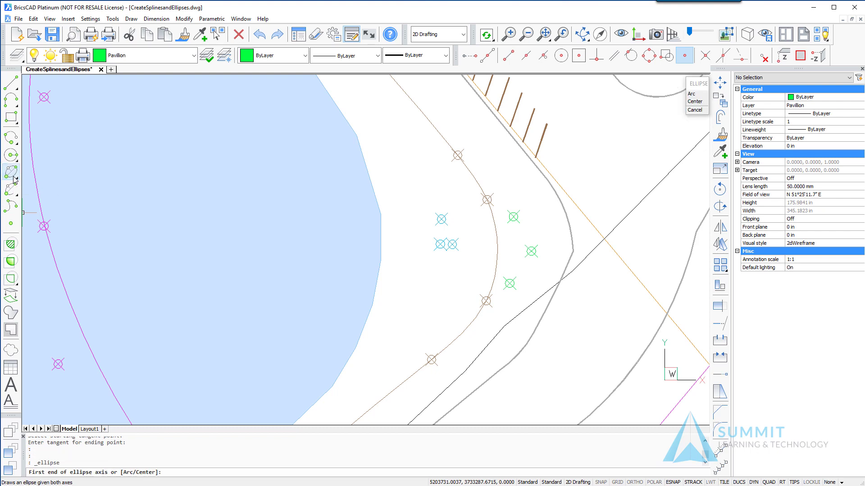
left_click(509, 283)
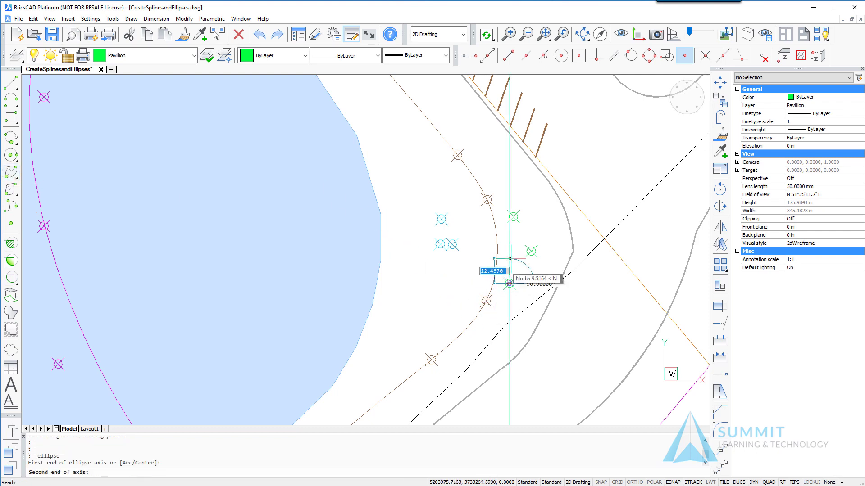
left_click(513, 217)
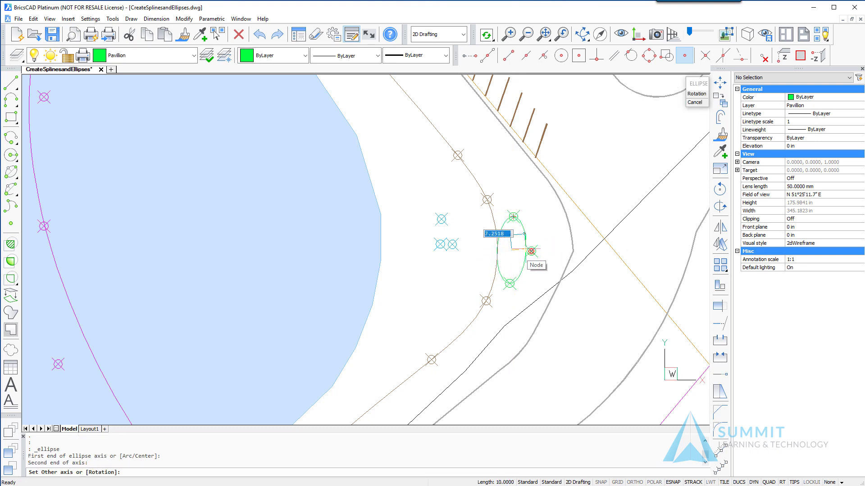
left_click(531, 251)
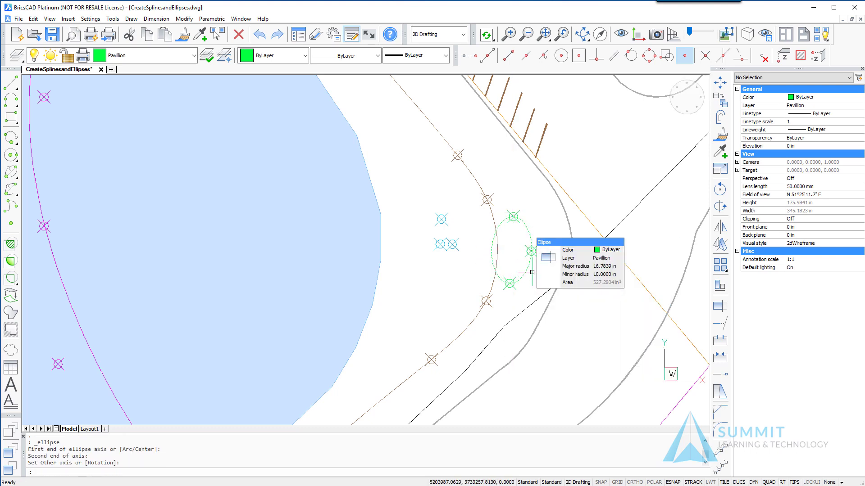
Step: On the Fountain layer, draw a centre-based ellipse at the cyan cluster through its top and right markers
left_click(161, 56)
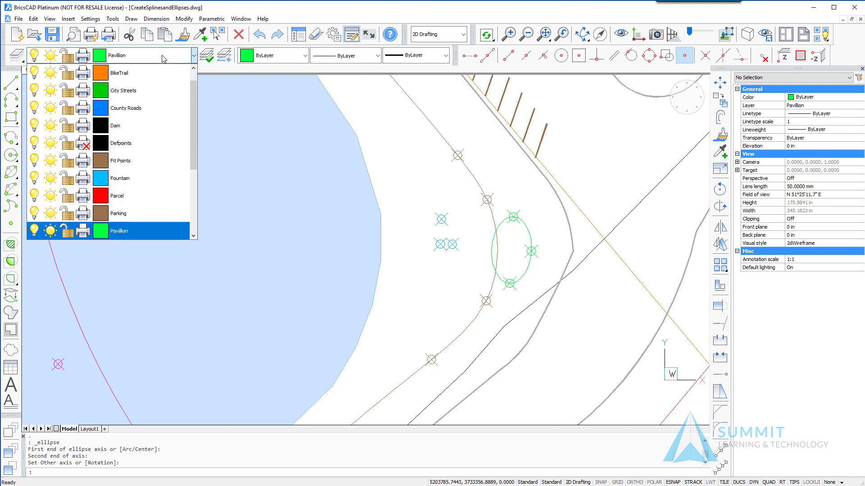
left_click(131, 178)
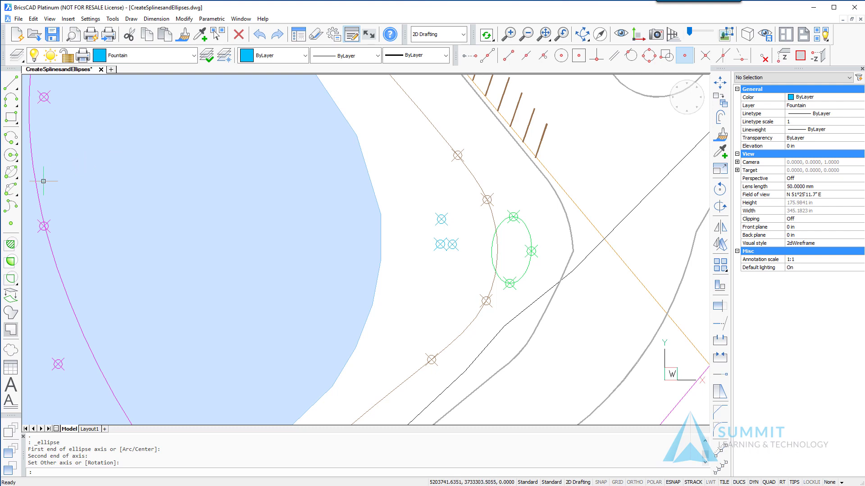
left_click(12, 176)
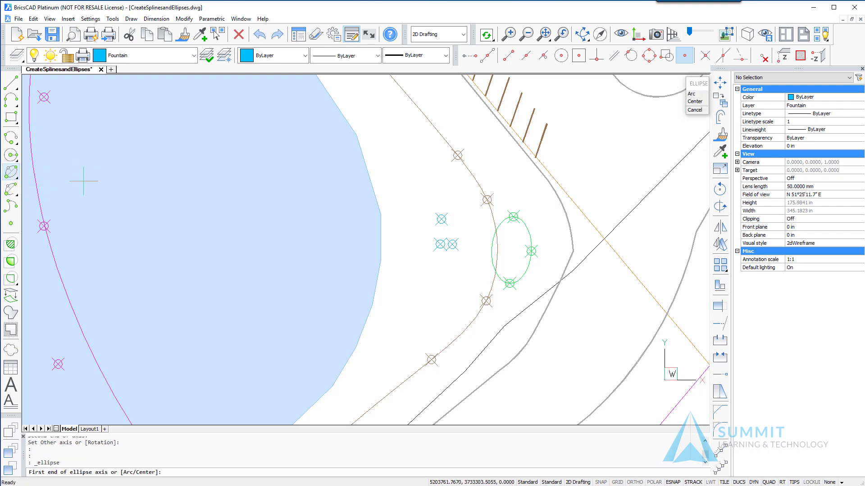
left_click(696, 102)
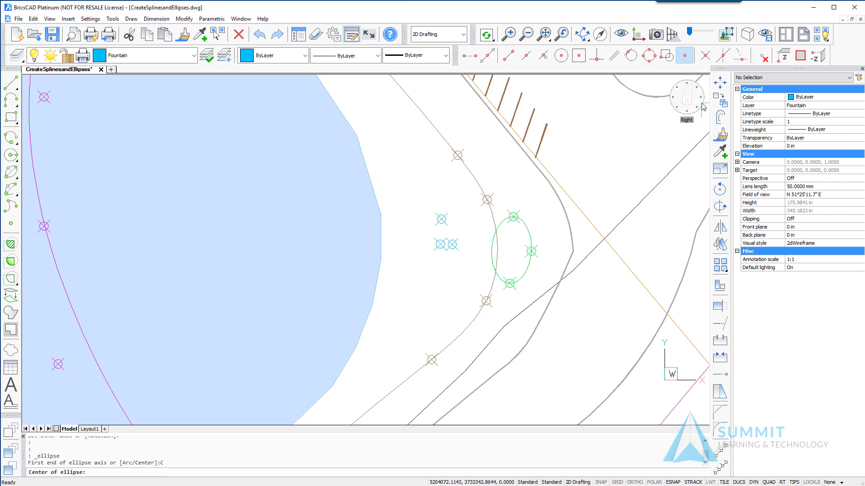
left_click(440, 244)
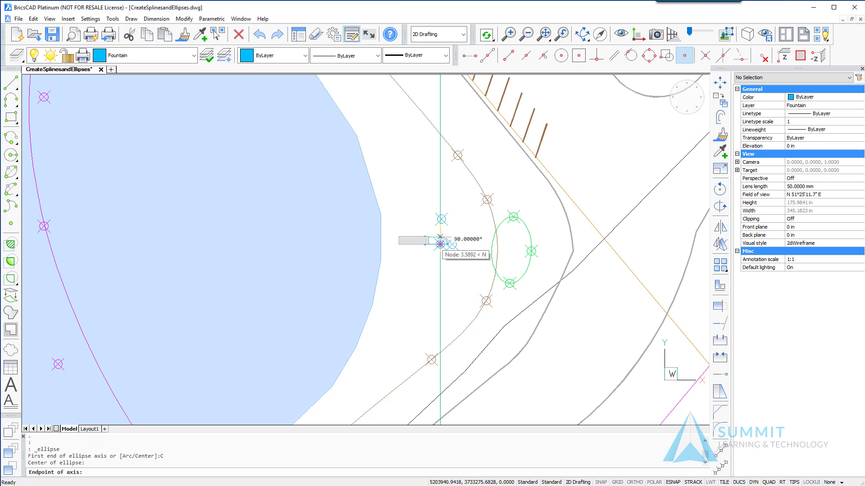
left_click(441, 219)
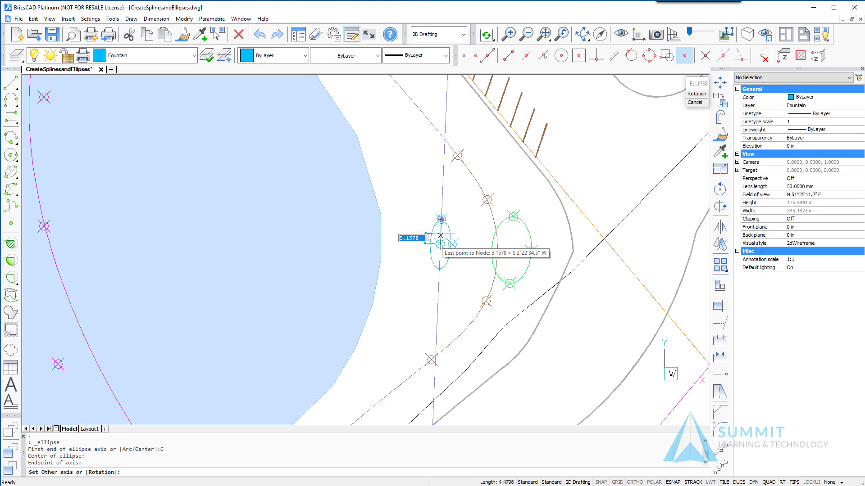
left_click(451, 245)
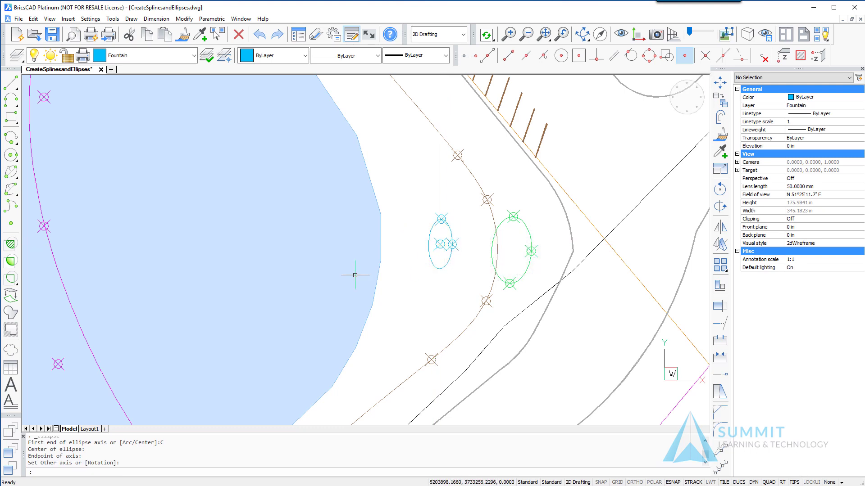